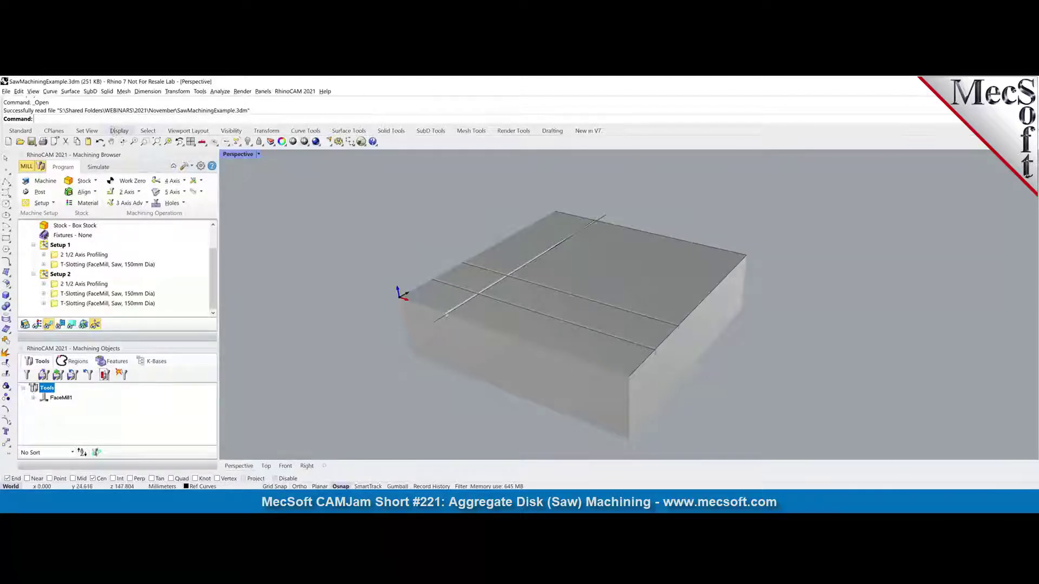
Step: Review the definition of the FaceMill1 saw tool and close it with its dimensions accepted
{"action": "scroll", "coordinate": [37, 294], "scroll_direction": "up", "scroll_amount": 1}
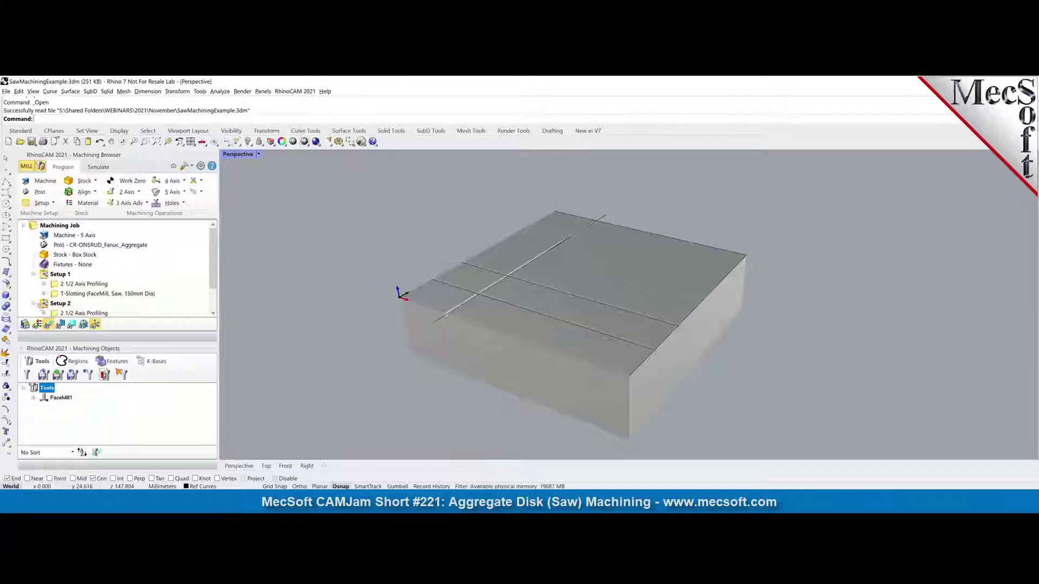
{"action": "left_click", "coordinate": [54, 398]}
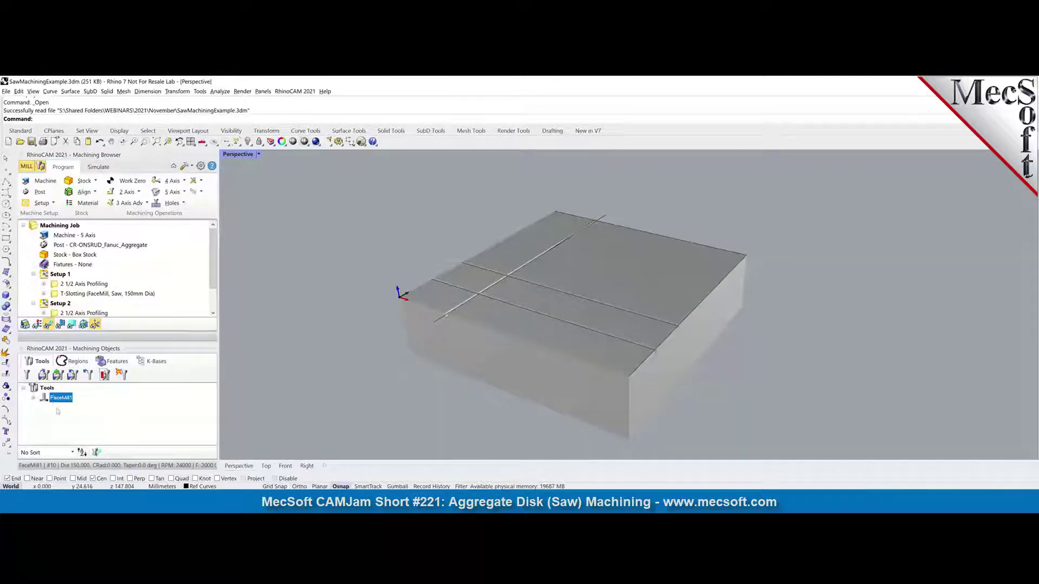
{"action": "double_click", "coordinate": [60, 399]}
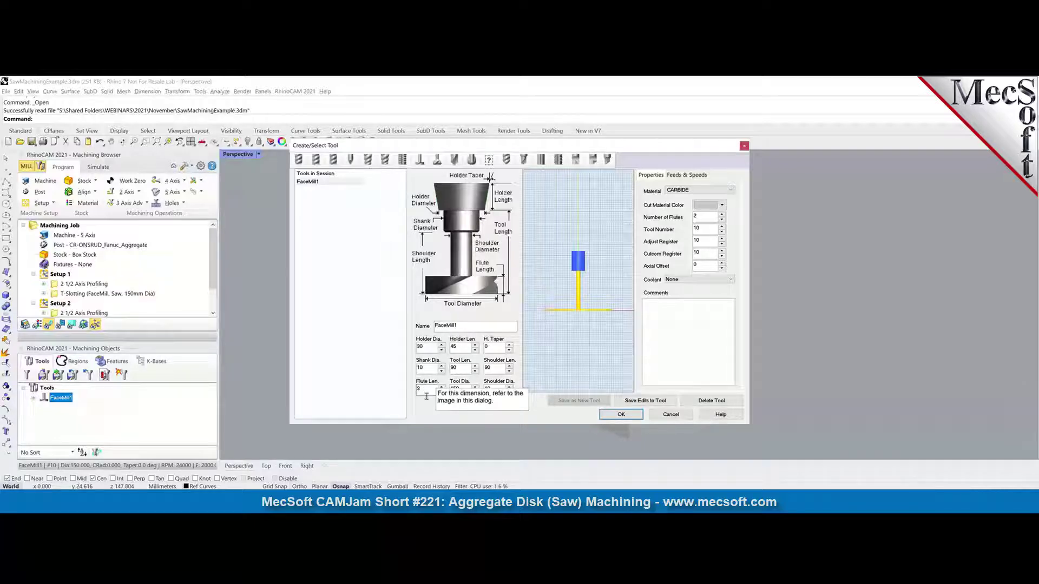
{"action": "left_click", "coordinate": [621, 415]}
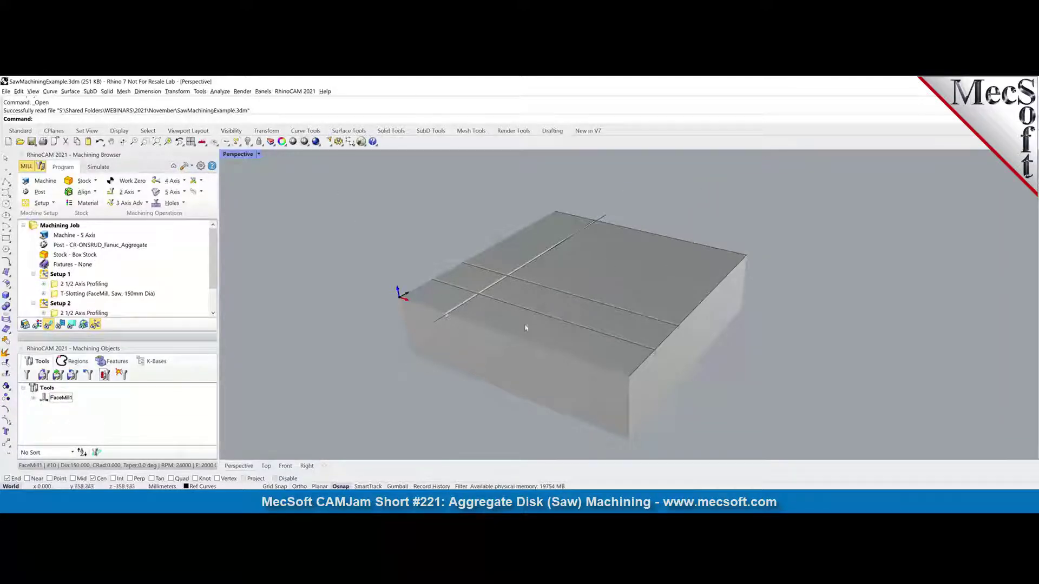
Step: Inspect the slot curves on the block and check the tool axis orientation of Setup 1
{"action": "right_click_drag", "start_coordinate": [602, 352], "coordinate": [652, 388]}
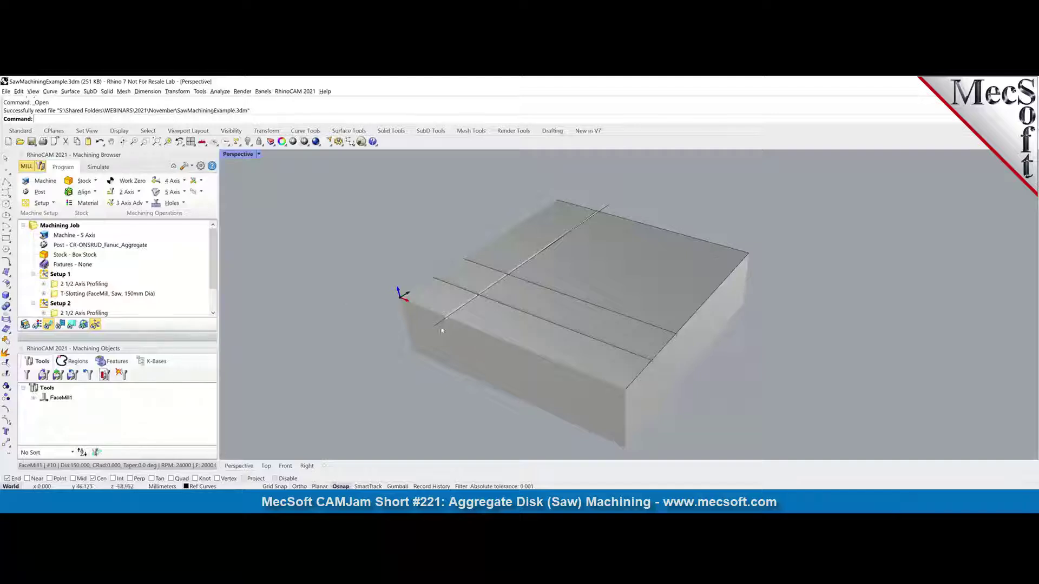
{"action": "scroll", "coordinate": [723, 363], "scroll_direction": "up", "scroll_amount": 2}
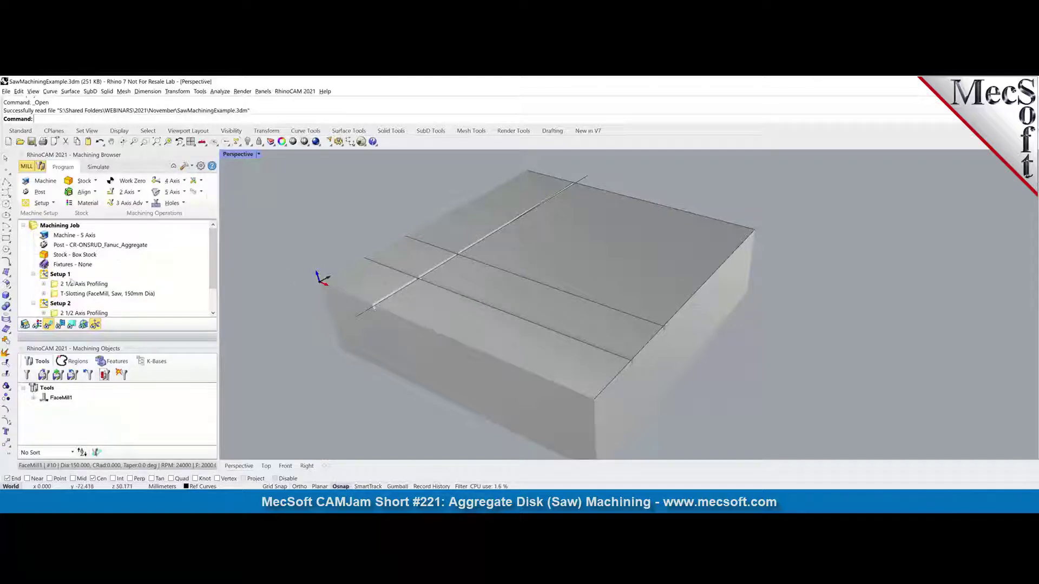
{"action": "left_click", "coordinate": [61, 276]}
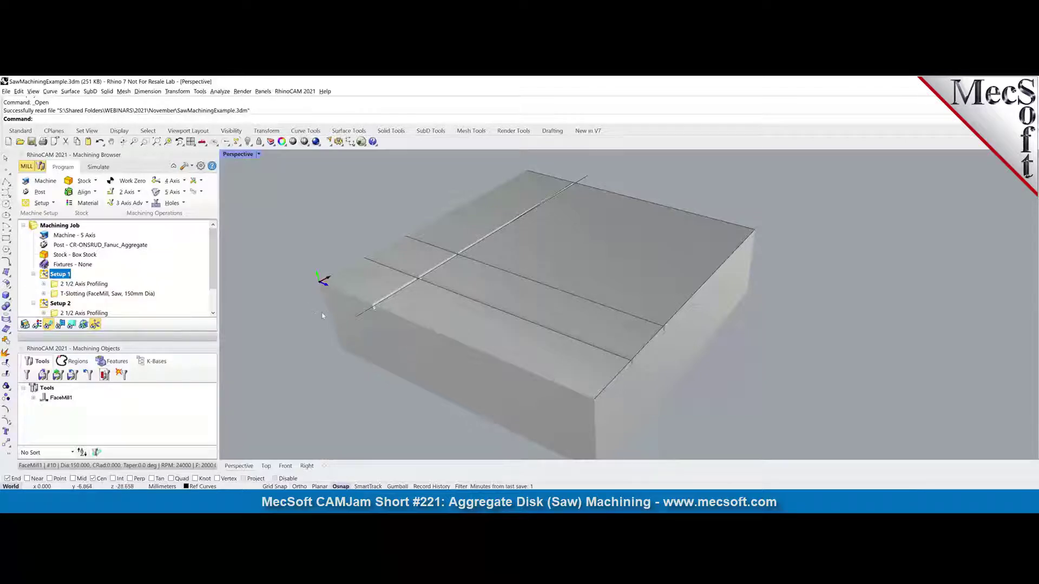
{"action": "mouse_move", "coordinate": [322, 315]}
{"action": "right_mouse_down"}
{"action": "mouse_move", "coordinate": [347, 303]}
{"action": "mouse_move", "coordinate": [319, 314]}
{"action": "right_mouse_up"}
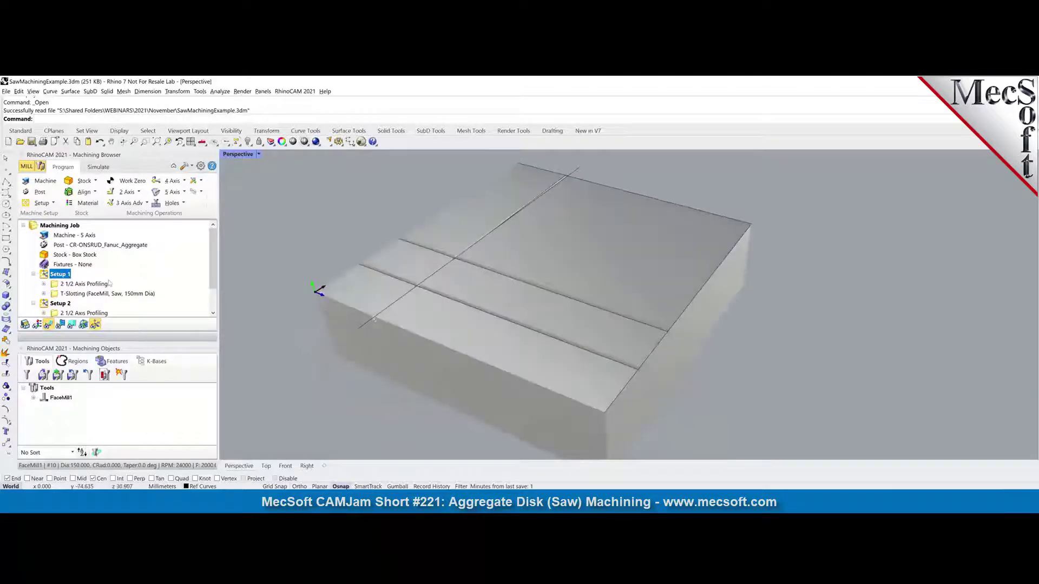
{"action": "left_click", "coordinate": [70, 264]}
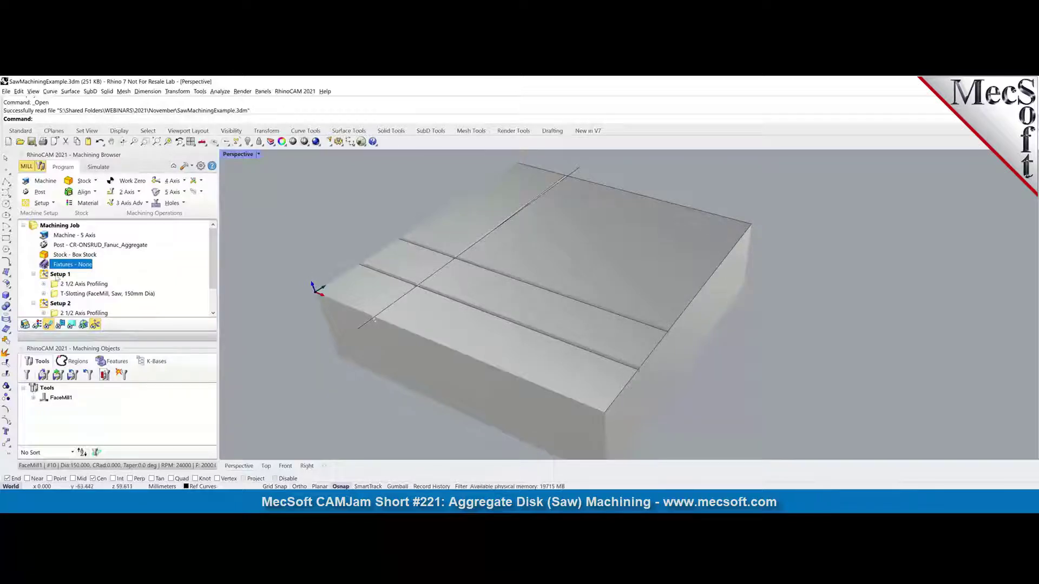
{"action": "left_click", "coordinate": [58, 274]}
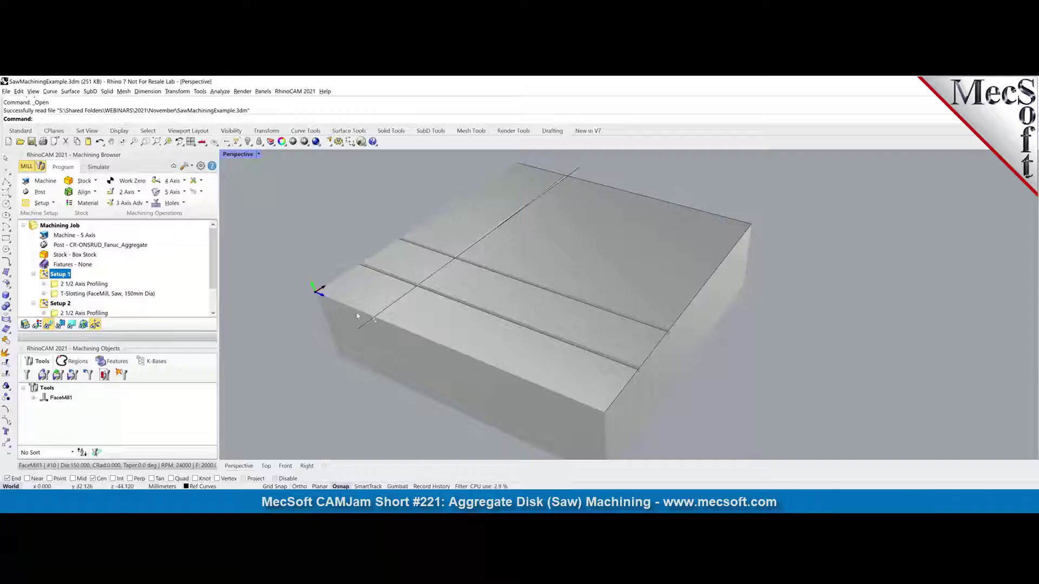
{"action": "scroll", "coordinate": [324, 355], "scroll_direction": "down", "scroll_amount": 2}
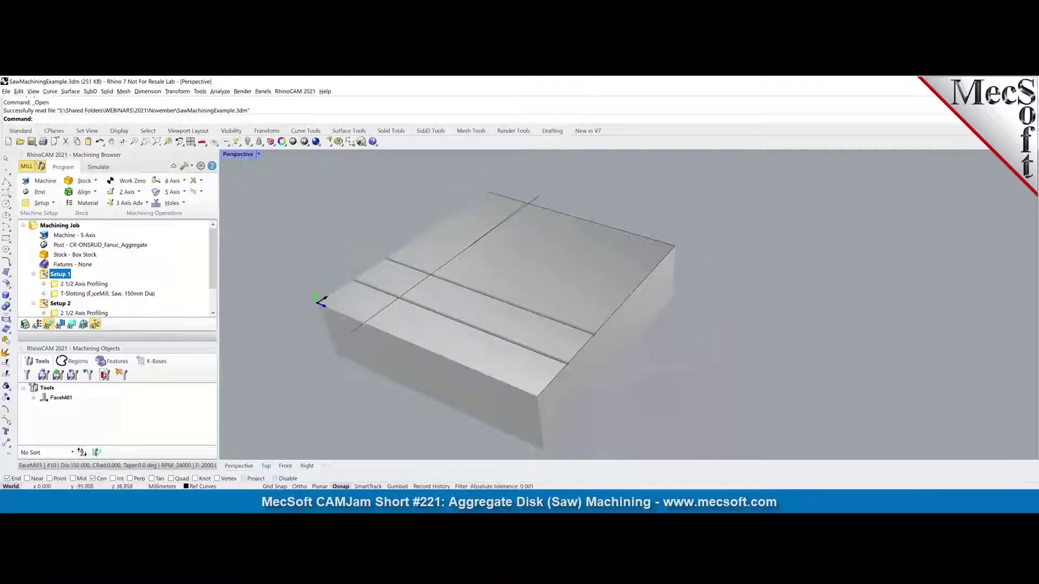
Step: Display the 2 1/2 Axis Profiling toolpath of Setup 1 and examine it up close along the cross slot
{"action": "left_click", "coordinate": [75, 285]}
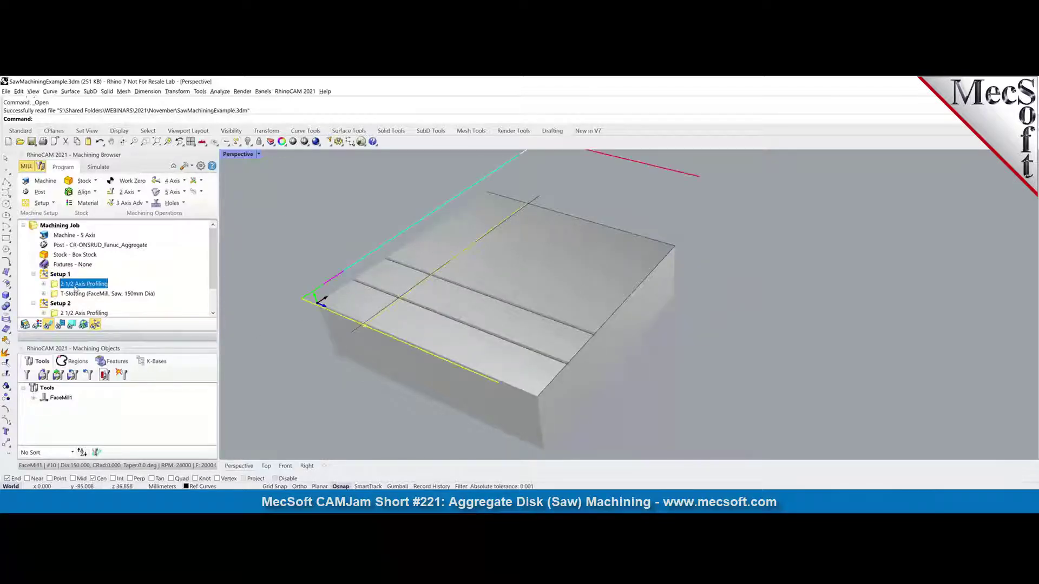
{"action": "right_click_drag", "start_coordinate": [297, 329], "coordinate": [476, 429]}
{"action": "scroll", "coordinate": [476, 429], "scroll_direction": "up", "scroll_amount": 5}
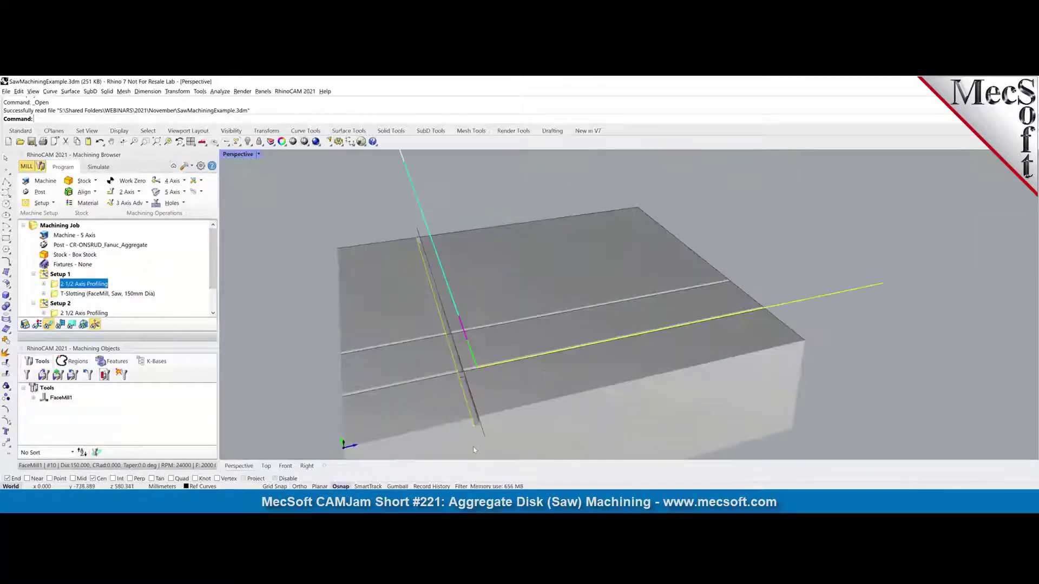
{"action": "right_click_drag", "start_coordinate": [471, 384], "coordinate": [313, 400]}
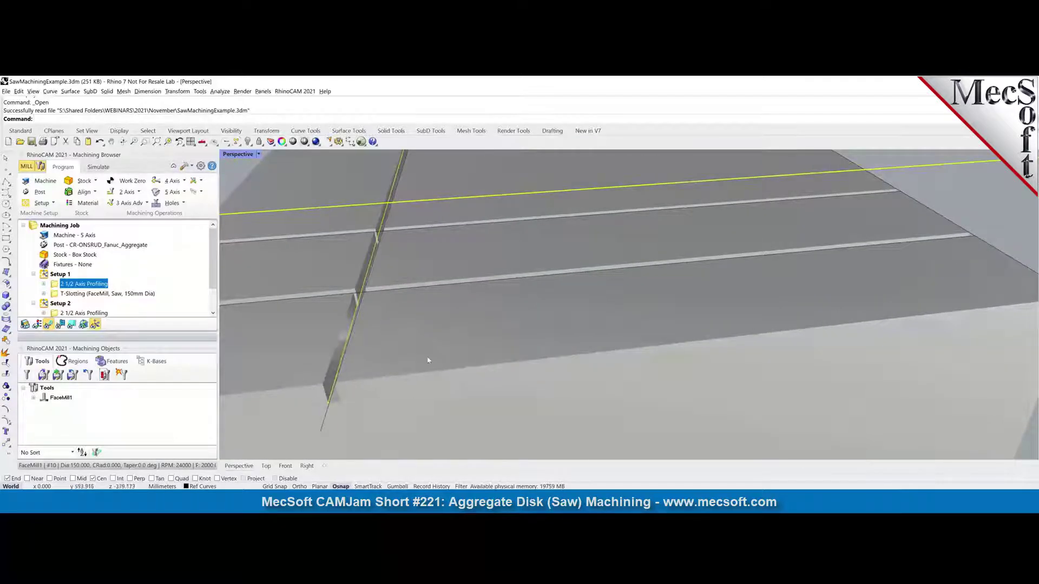
{"action": "scroll", "coordinate": [428, 361], "scroll_direction": "down", "scroll_amount": 6}
{"action": "right_click_drag", "start_coordinate": [428, 360], "coordinate": [465, 377]}
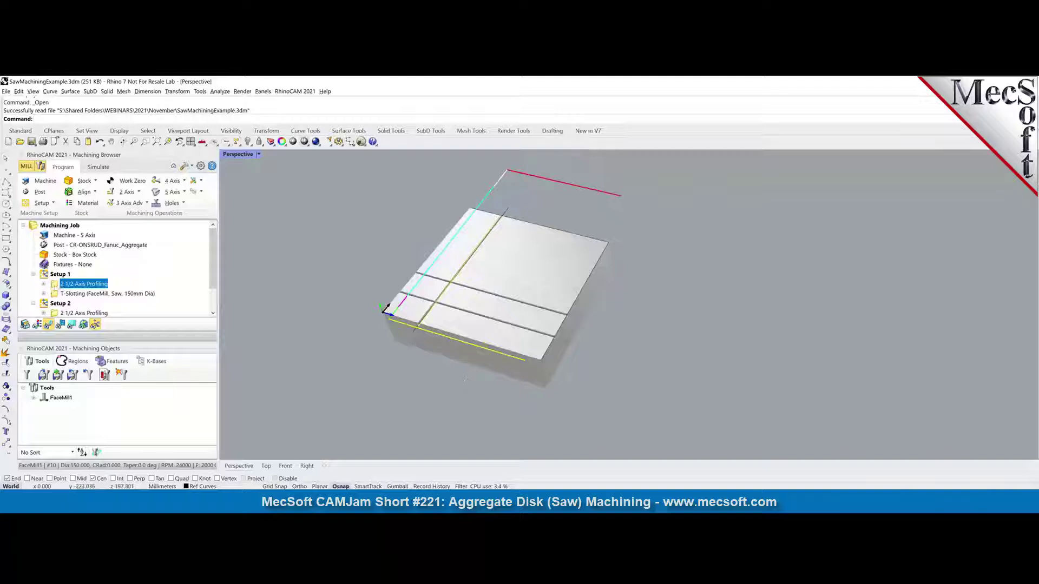
Step: Run the material removal simulation of Setup 1's 2 1/2 Axis Profiling operation
{"action": "right_click", "coordinate": [57, 288]}
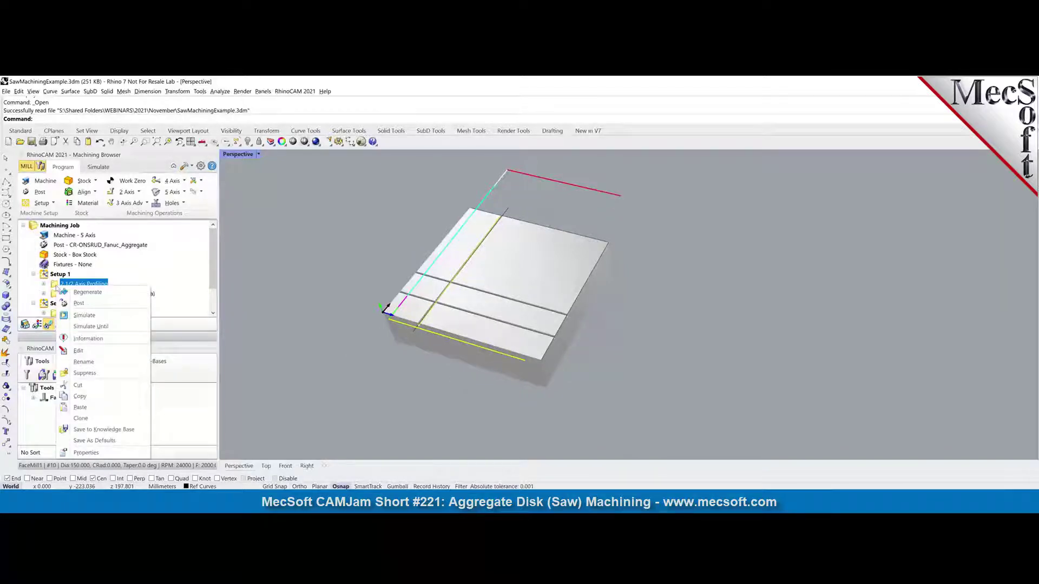
{"action": "left_click", "coordinate": [280, 258]}
{"action": "left_click", "coordinate": [97, 168]}
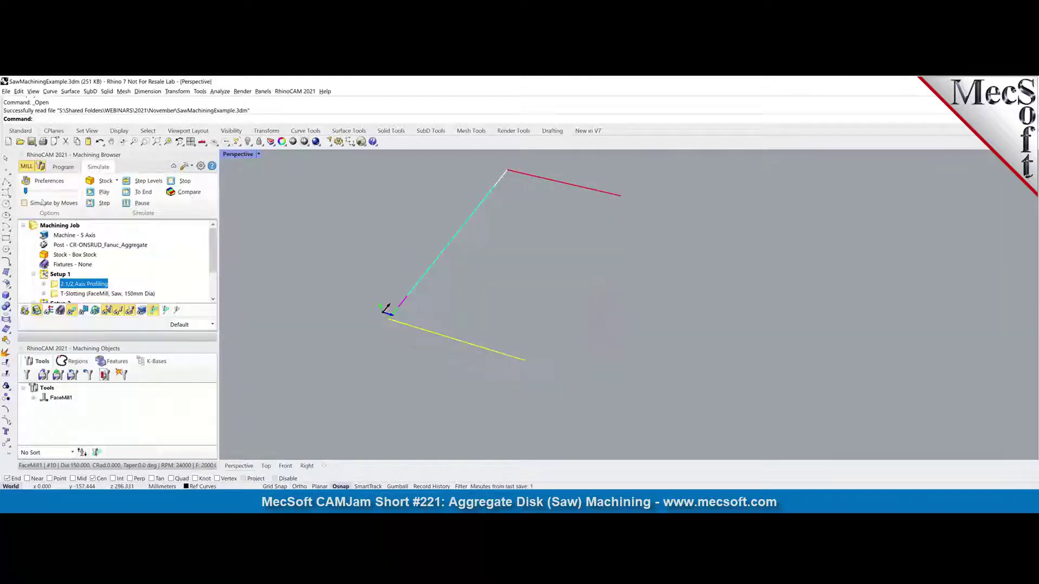
{"action": "left_click", "coordinate": [101, 192]}
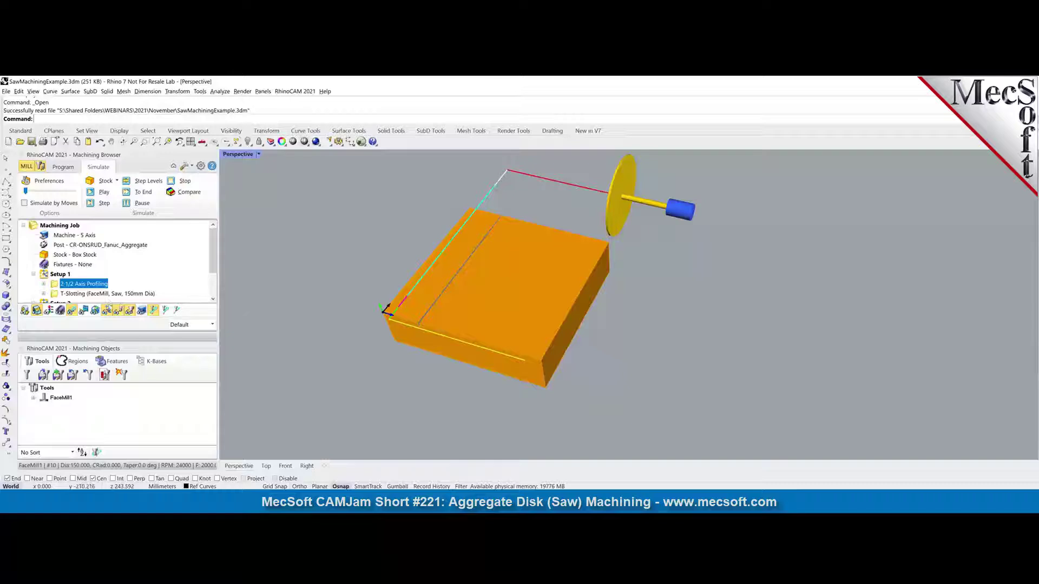
Step: Display the T-Slotting toolpath of Setup 1 over the part and examine it
{"action": "left_click", "coordinate": [107, 293]}
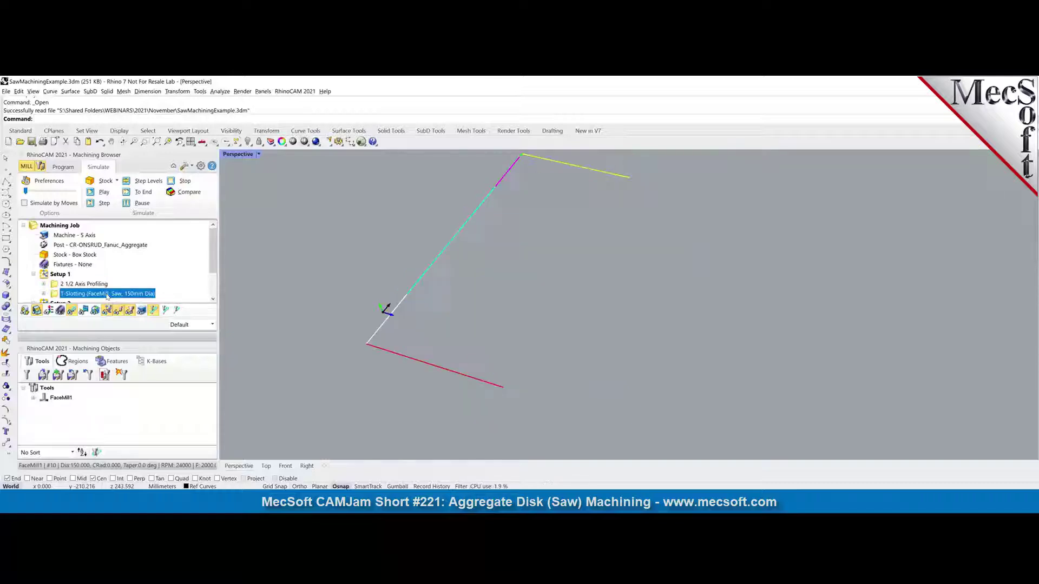
{"action": "left_click", "coordinate": [63, 167]}
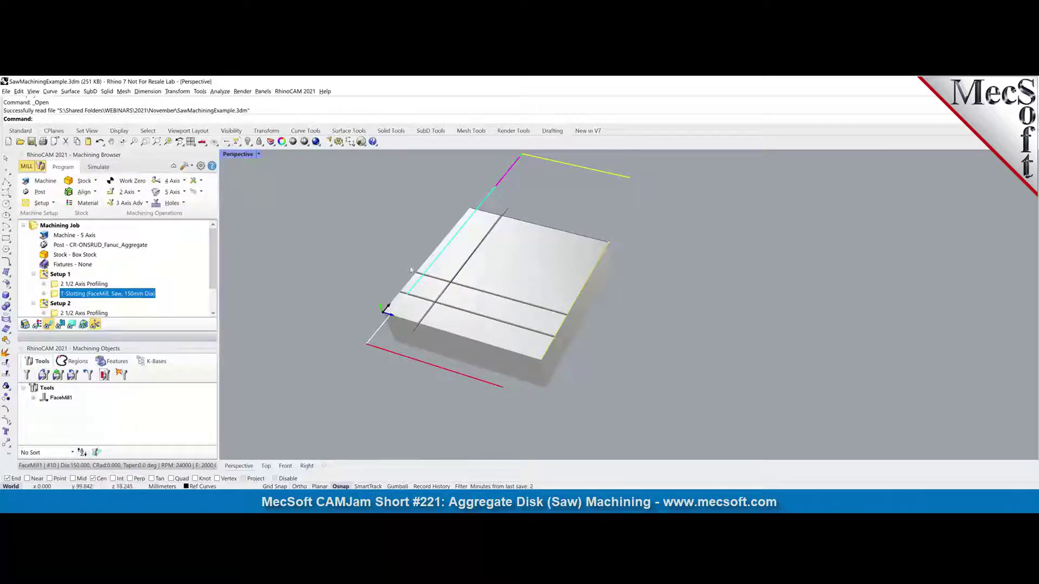
{"action": "scroll", "coordinate": [381, 263], "scroll_direction": "up", "scroll_amount": 2}
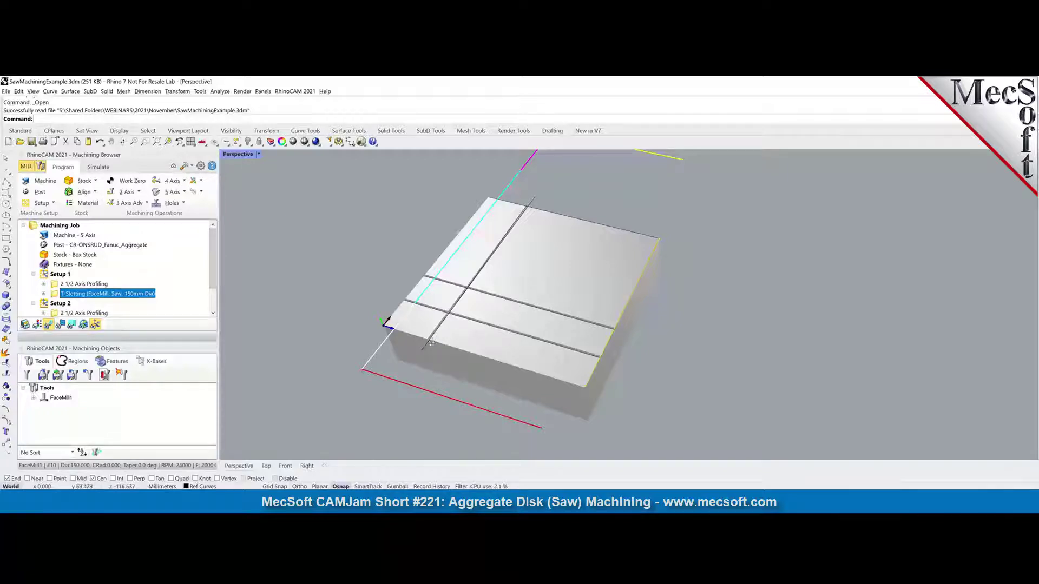
{"action": "mouse_move", "coordinate": [432, 343]}
{"action": "right_mouse_down"}
{"action": "mouse_move", "coordinate": [395, 364]}
{"action": "mouse_move", "coordinate": [387, 301]}
{"action": "mouse_move", "coordinate": [426, 328]}
{"action": "right_mouse_up"}
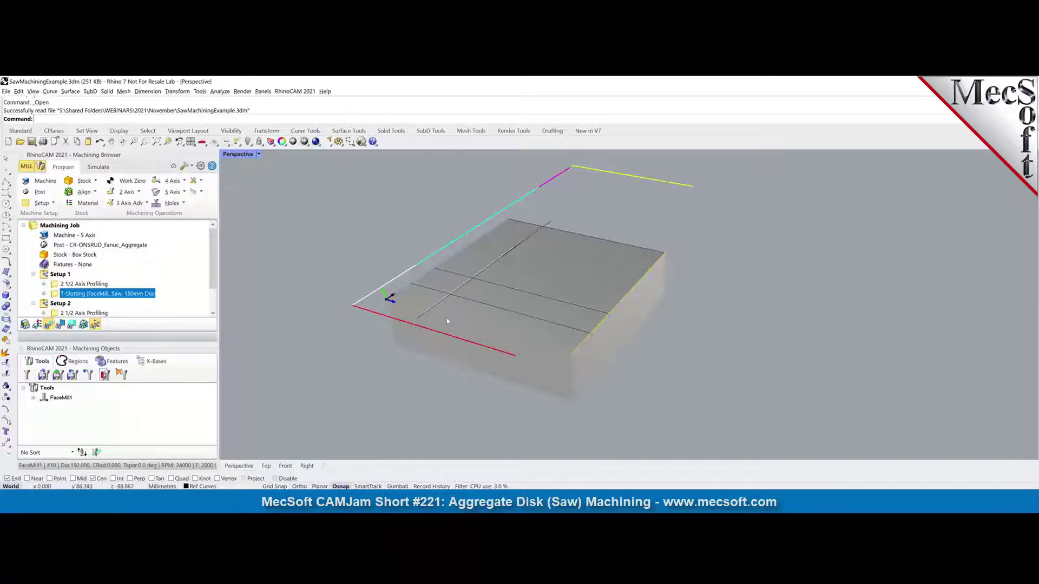
Step: Review the cut parameters of Setup 1's T-Slotting operation and regenerate its toolpath
{"action": "left_click", "coordinate": [44, 294]}
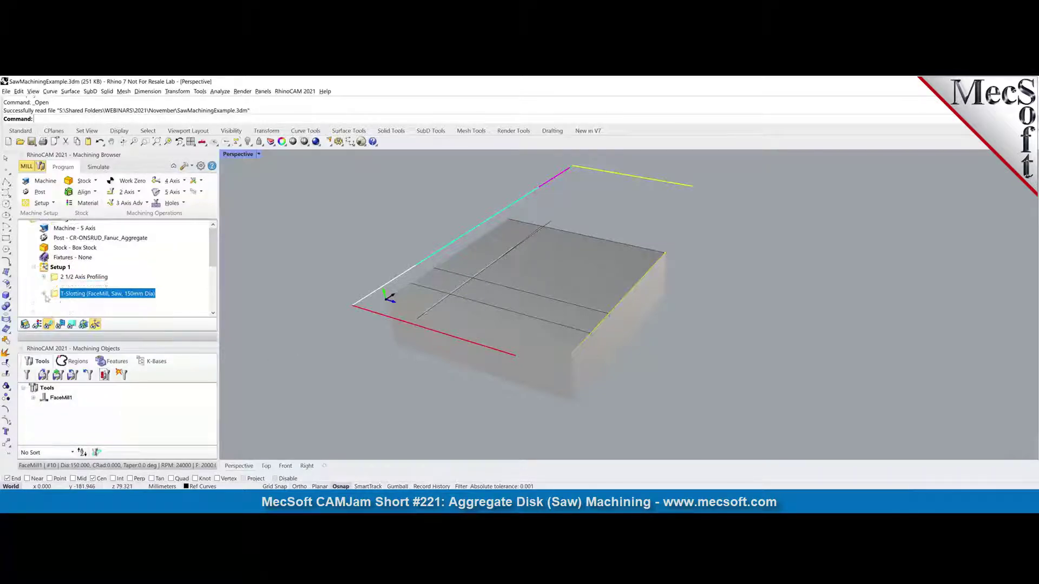
{"action": "double_click", "coordinate": [64, 285]}
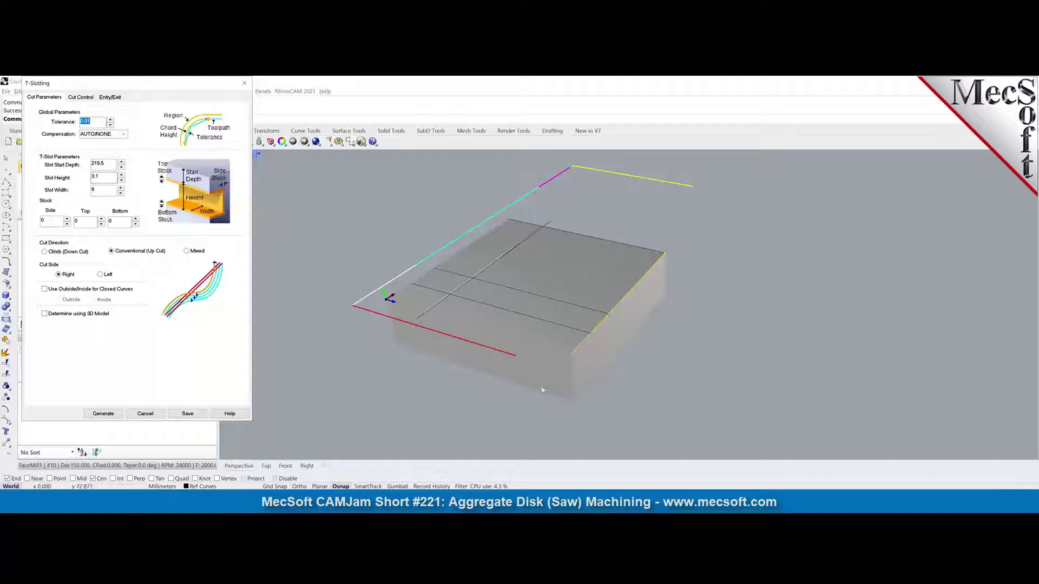
{"action": "left_click", "coordinate": [96, 414]}
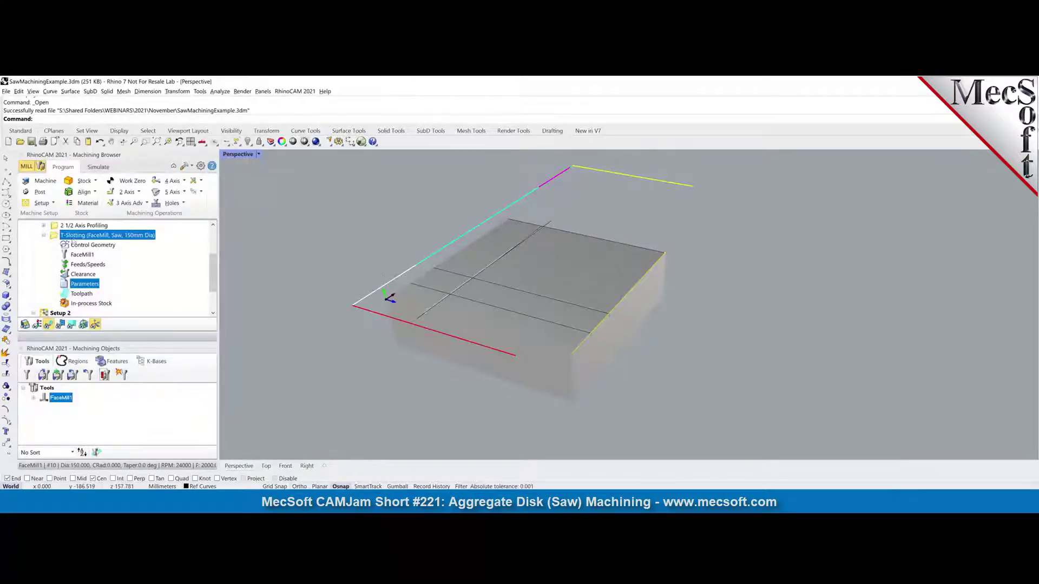
Step: Simulate Setup 1's T-Slotting operation, then return to the machining program and view the saw from the side
{"action": "right_click", "coordinate": [74, 237]}
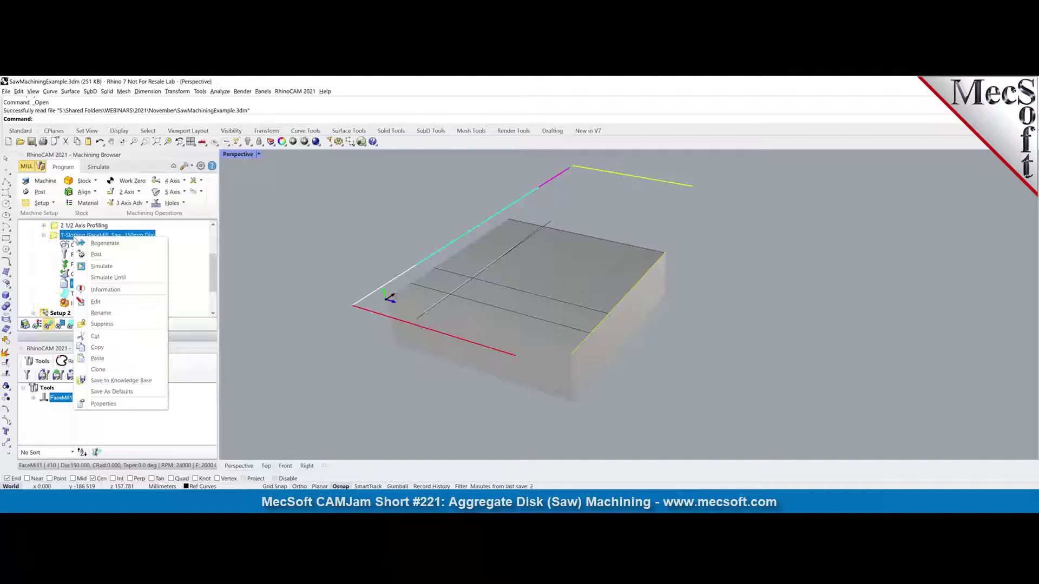
{"action": "left_click", "coordinate": [101, 266]}
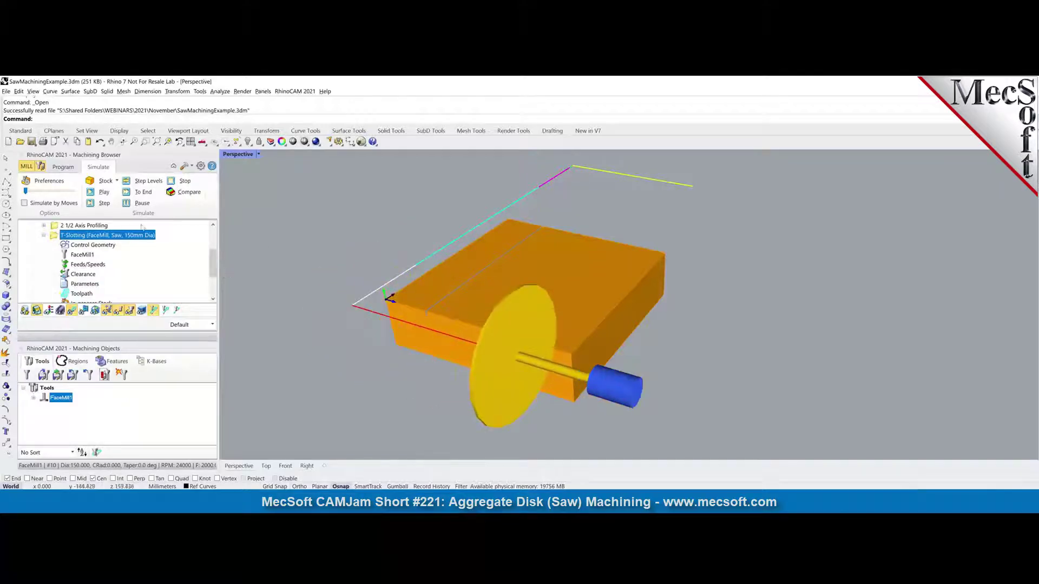
{"action": "left_click", "coordinate": [44, 235]}
{"action": "left_click", "coordinate": [63, 168]}
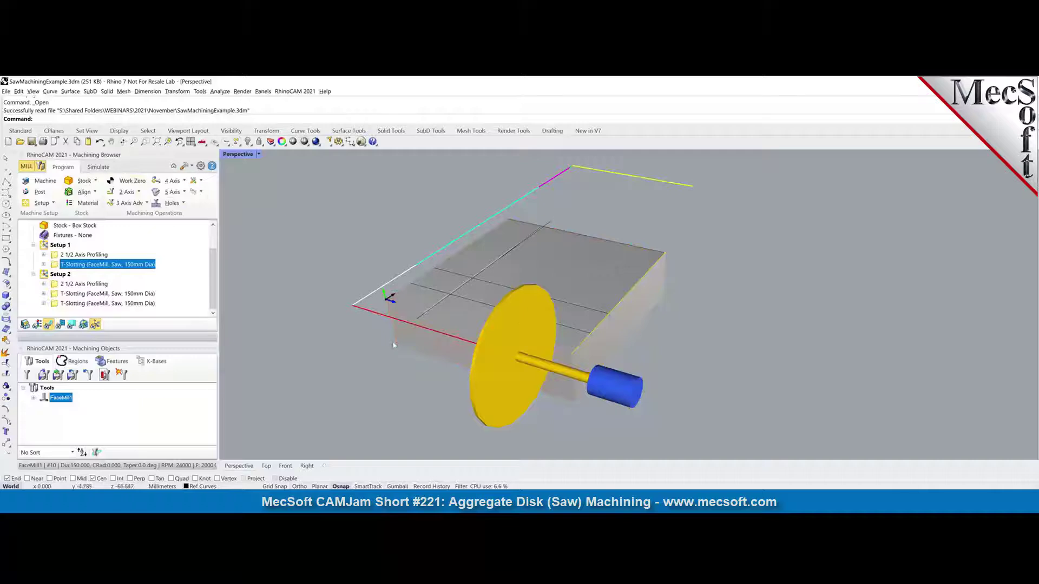
{"action": "right_click_drag", "start_coordinate": [393, 344], "coordinate": [416, 340]}
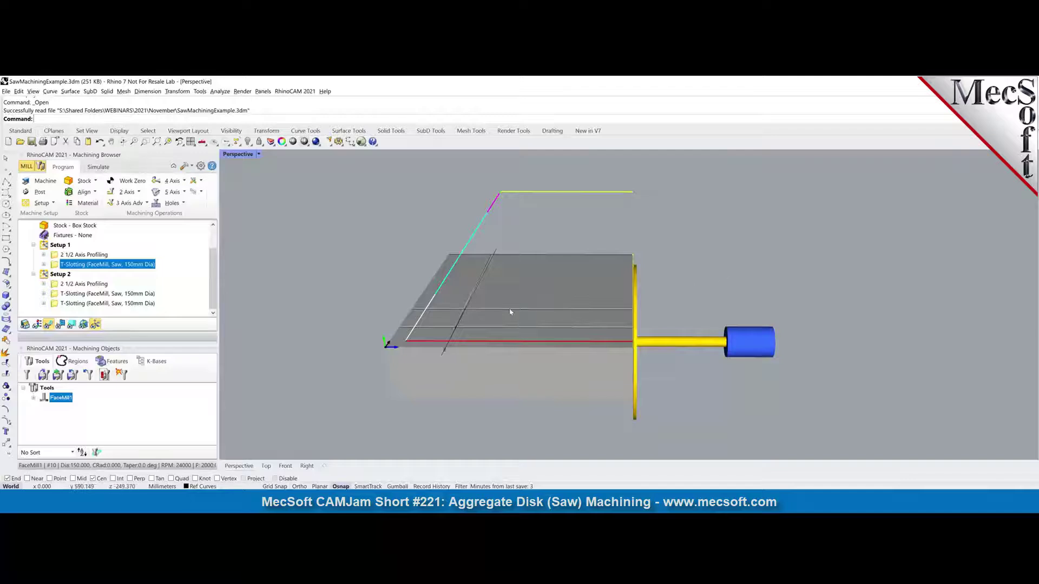
Step: Activate Setup 2 and examine its 2 1/2 Axis Profiling toolpath along the two parallel slots
{"action": "left_click", "coordinate": [60, 274]}
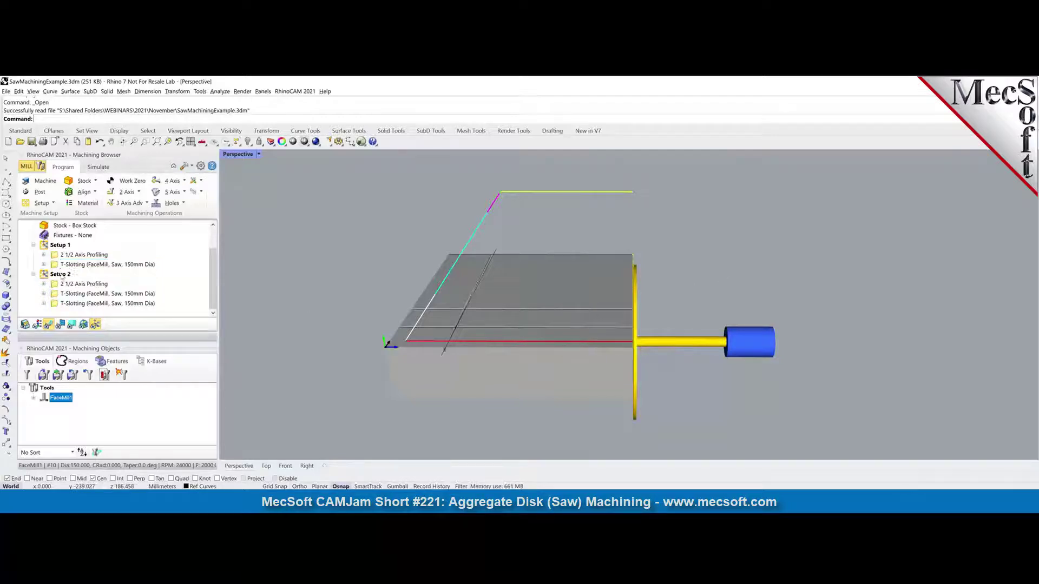
{"action": "scroll", "coordinate": [378, 354], "scroll_direction": "up", "scroll_amount": 3}
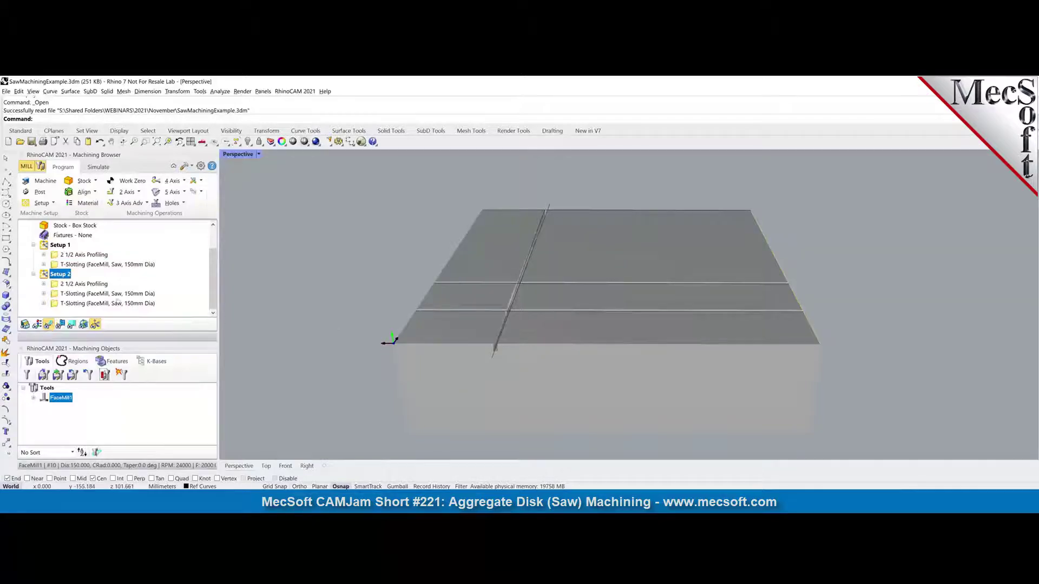
{"action": "left_click", "coordinate": [71, 286]}
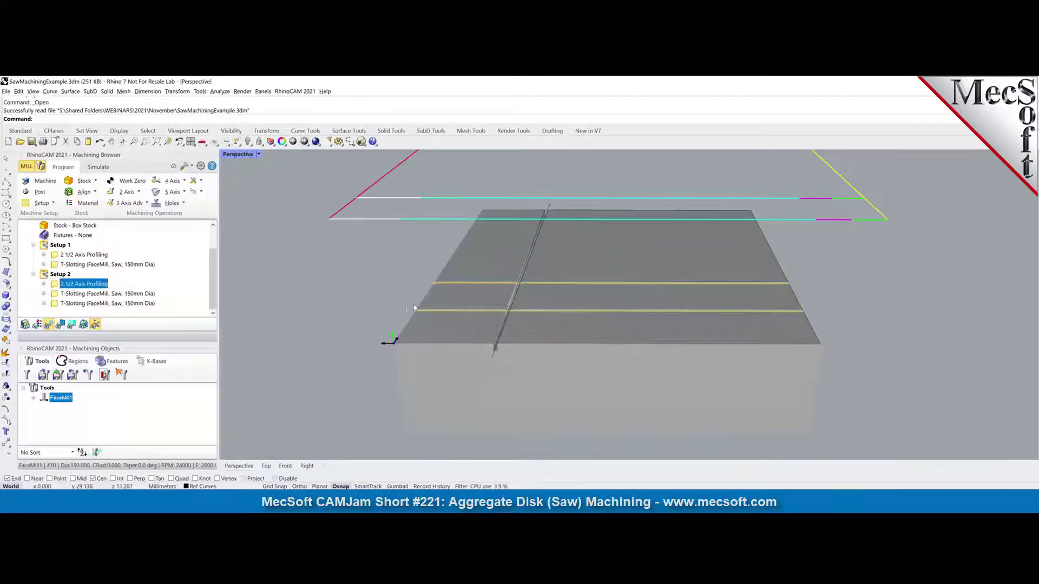
{"action": "right_click_drag", "start_coordinate": [607, 329], "coordinate": [548, 327]}
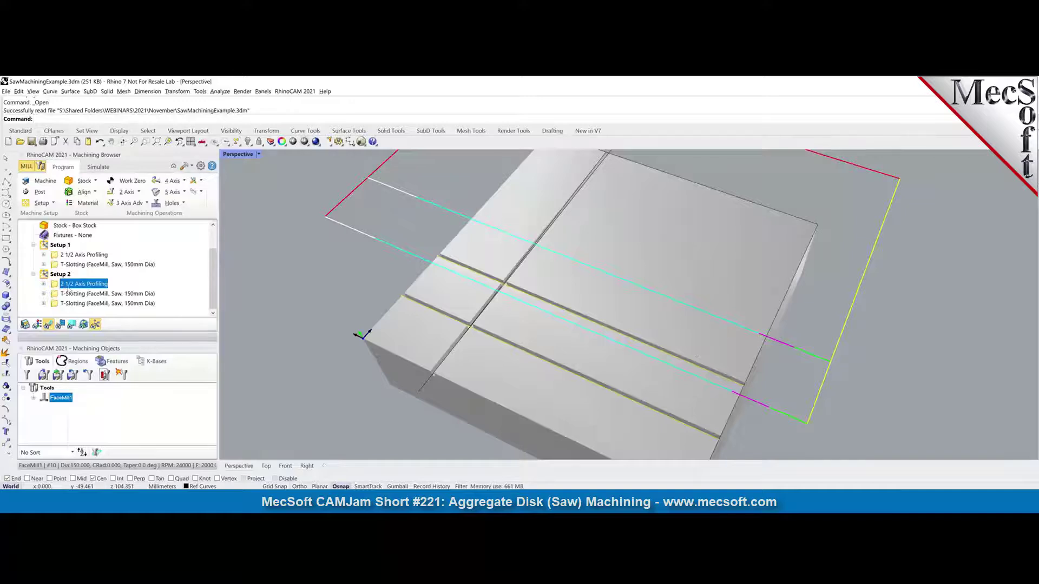
Step: Simulate Setup 2's 2 1/2 Axis Profiling operation and inspect the cut stock
{"action": "right_click", "coordinate": [69, 289]}
{"action": "left_click", "coordinate": [92, 317]}
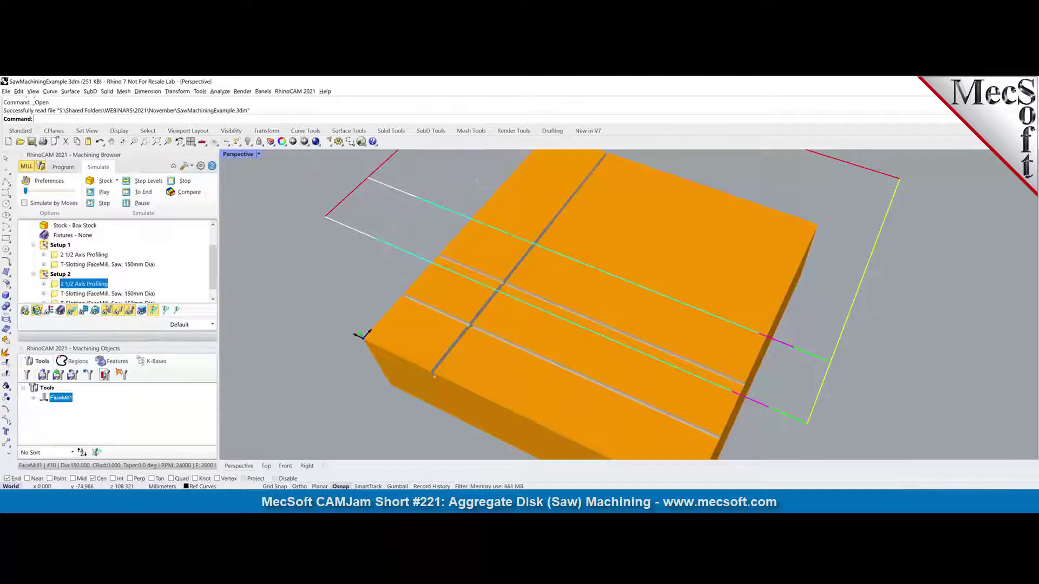
{"action": "right_click_drag", "start_coordinate": [574, 282], "coordinate": [505, 270]}
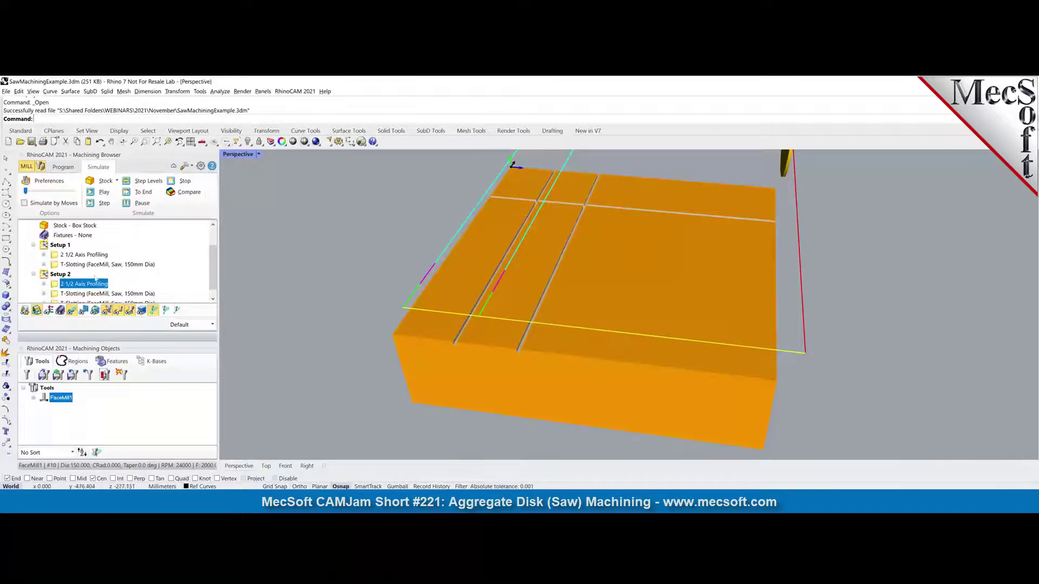
Step: Review the cut parameters of Setup 1's 2 1/2 Axis Profiling operation and regenerate its toolpath
{"action": "left_click", "coordinate": [72, 255]}
{"action": "left_click", "coordinate": [43, 256]}
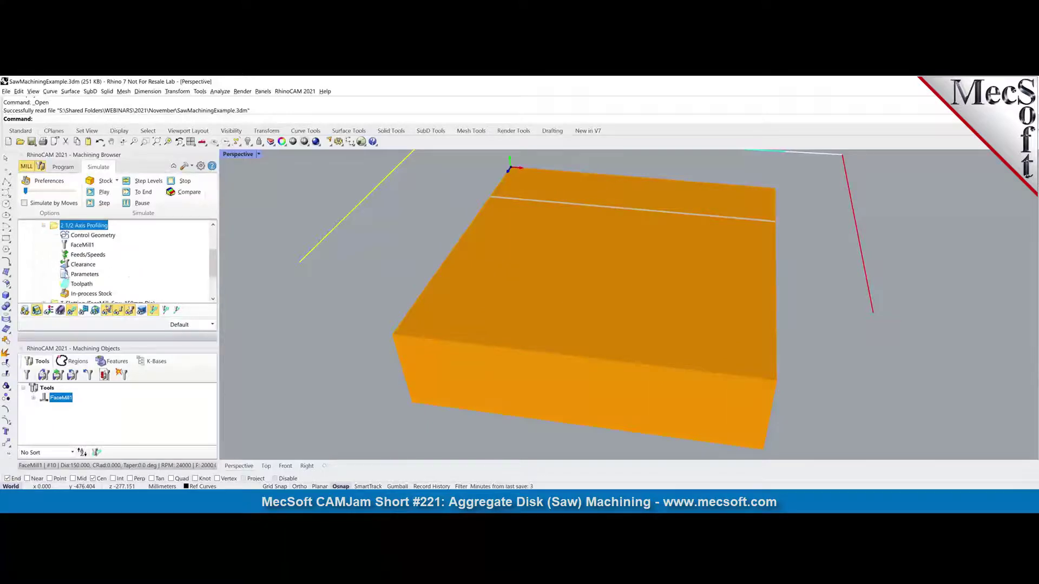
{"action": "left_click", "coordinate": [68, 275]}
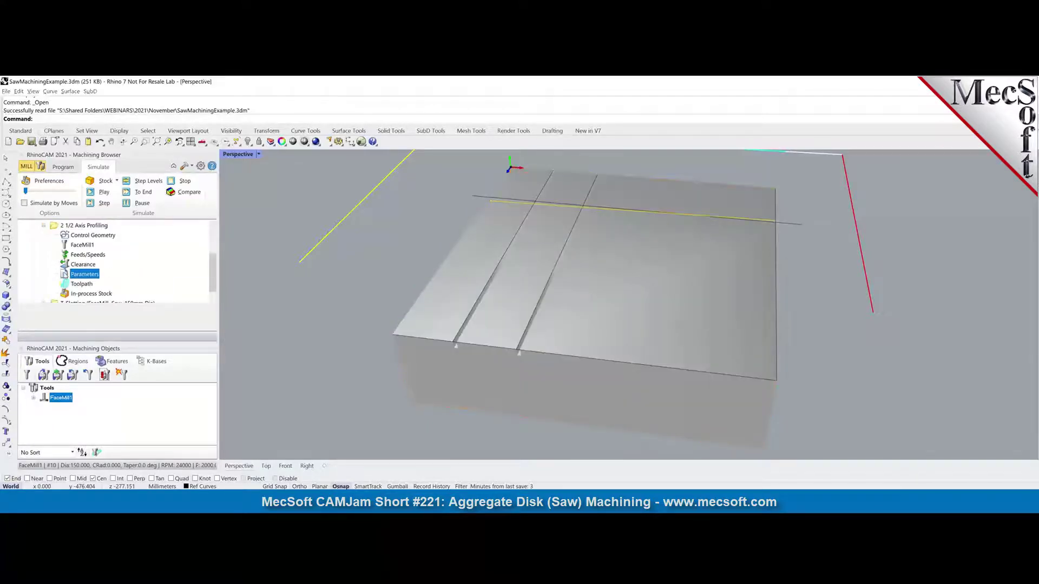
{"action": "double_click", "coordinate": [65, 274]}
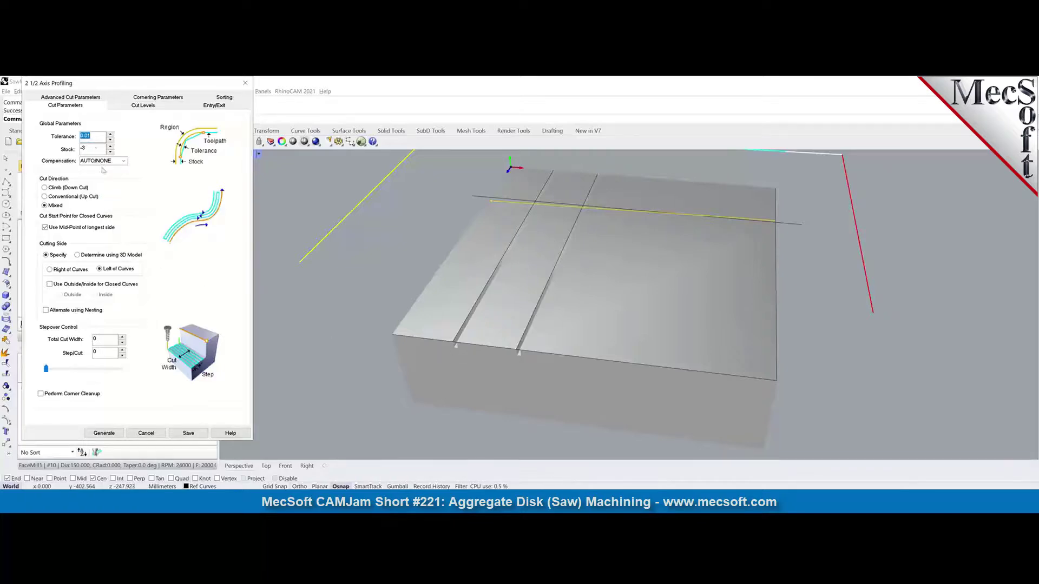
{"action": "left_click", "coordinate": [104, 432]}
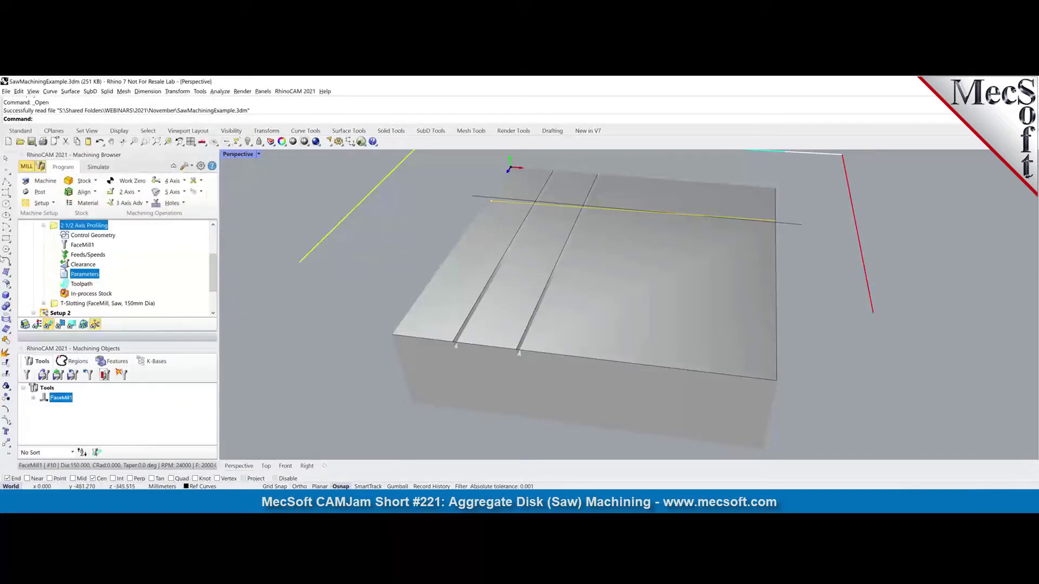
{"action": "left_click", "coordinate": [44, 226]}
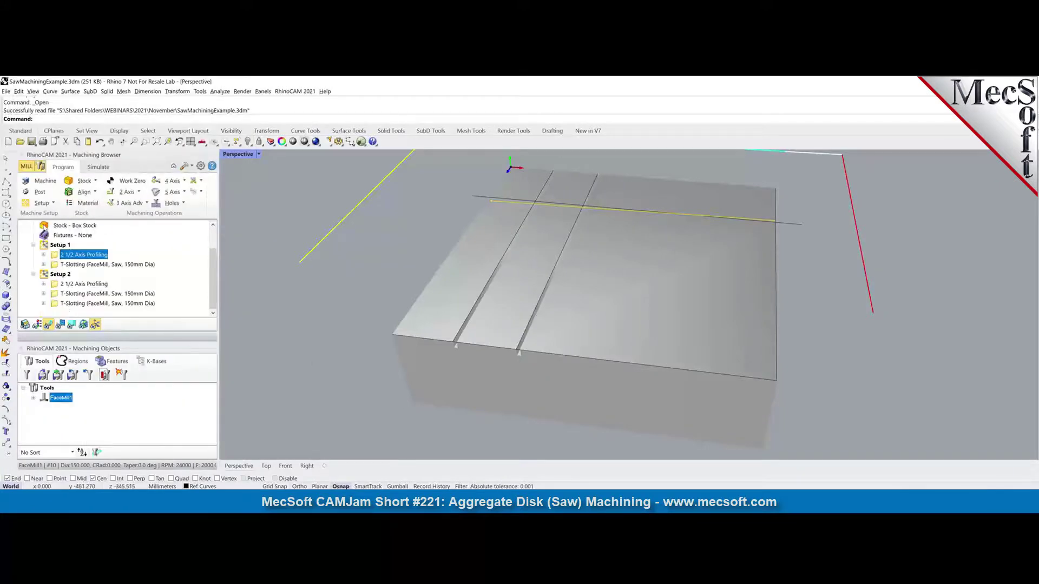
Step: Expand Setup 1's T-Slotting operation and examine its drive edge and toolpath along the block's front top edge
{"action": "left_click", "coordinate": [81, 265]}
{"action": "left_click", "coordinate": [43, 265]}
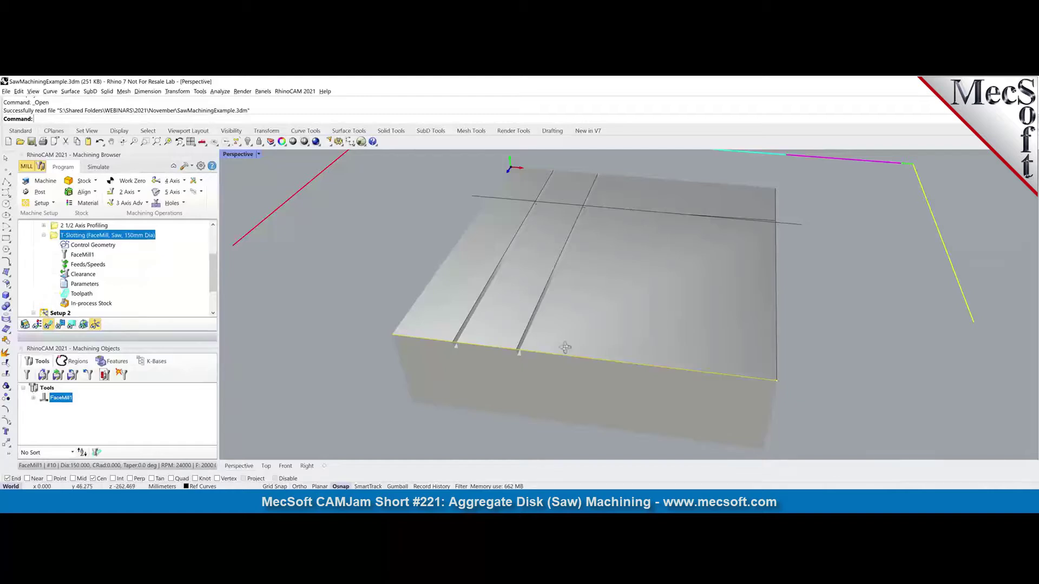
{"action": "right_click_drag", "start_coordinate": [565, 347], "coordinate": [530, 288]}
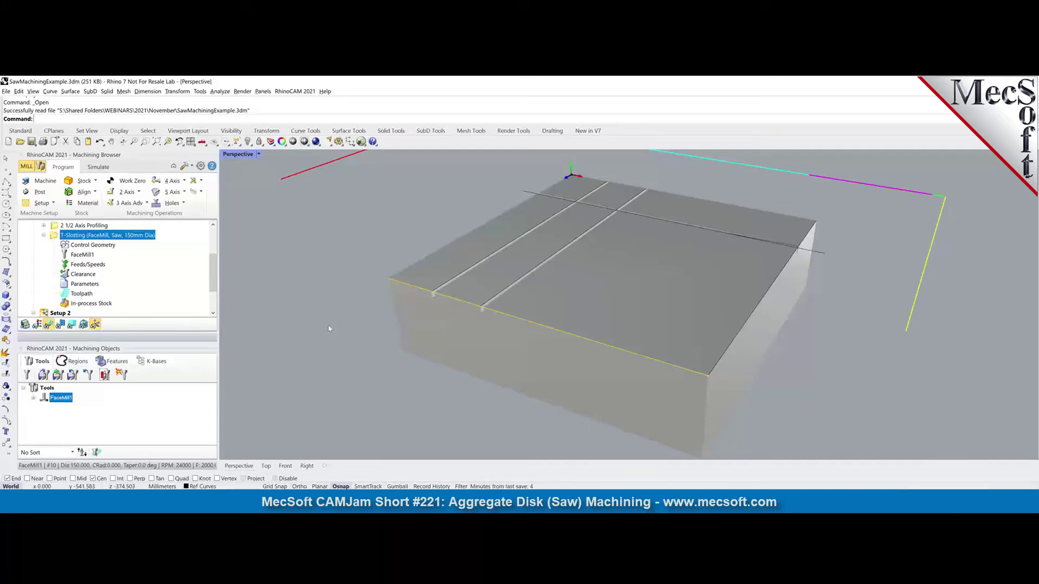
{"action": "mouse_move", "coordinate": [465, 309]}
{"action": "right_mouse_down"}
{"action": "mouse_move", "coordinate": [428, 300]}
{"action": "mouse_move", "coordinate": [463, 307]}
{"action": "right_mouse_up"}
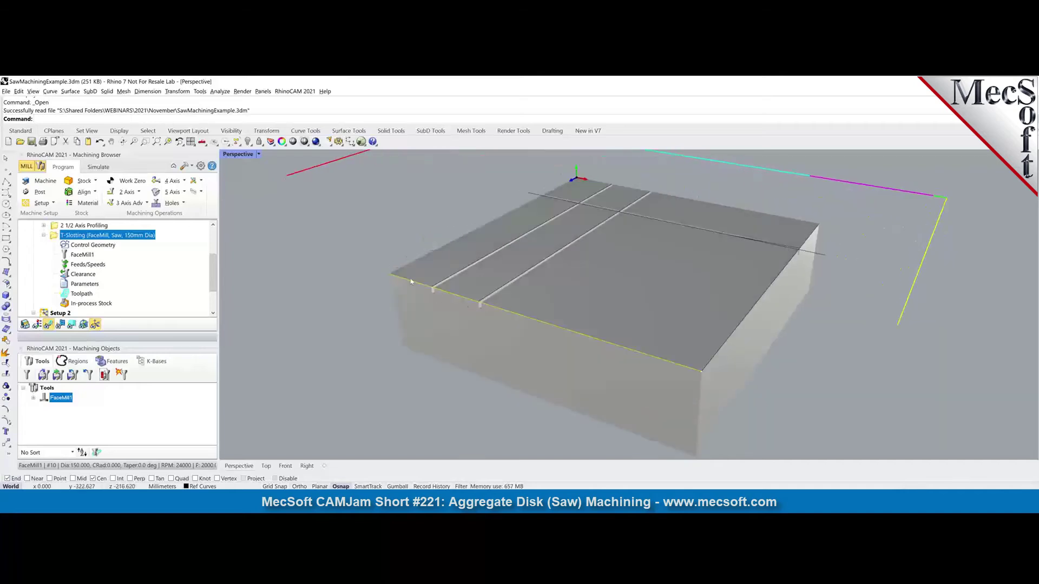